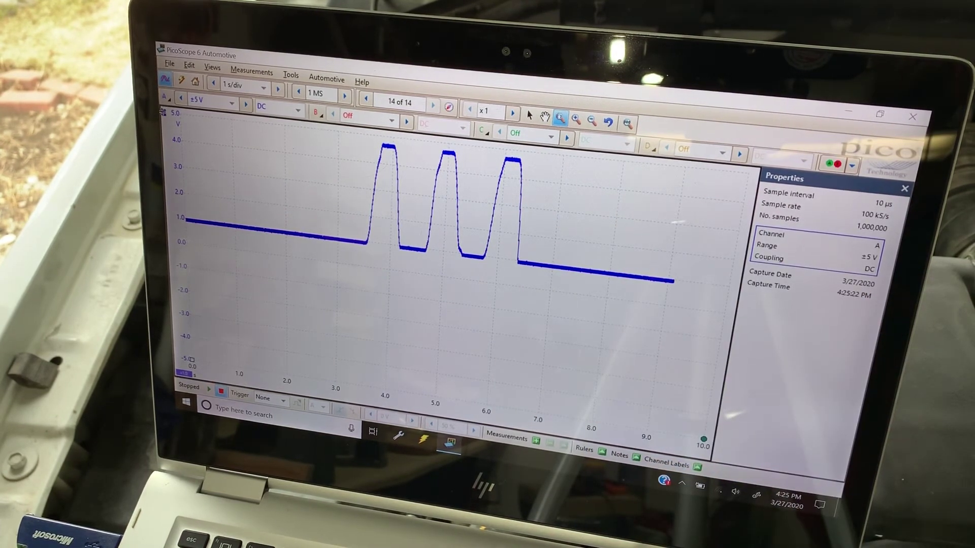
# Step: Set a horizontal ruler at the pulse peaks (4.668 V) and move its legend below them
pyautogui.moveTo(164, 116); pyautogui.dragTo(164, 118)
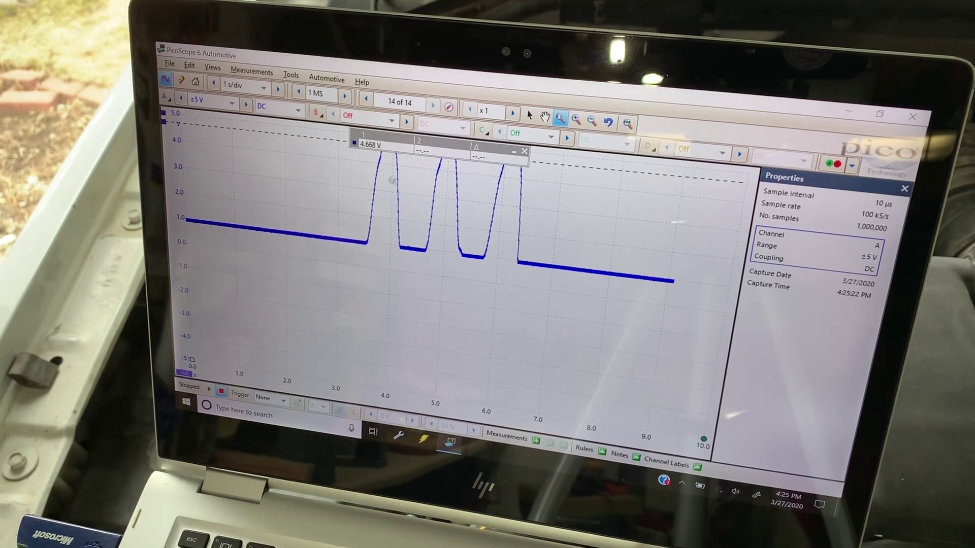
pyautogui.moveTo(450, 145); pyautogui.dragTo(450, 188)
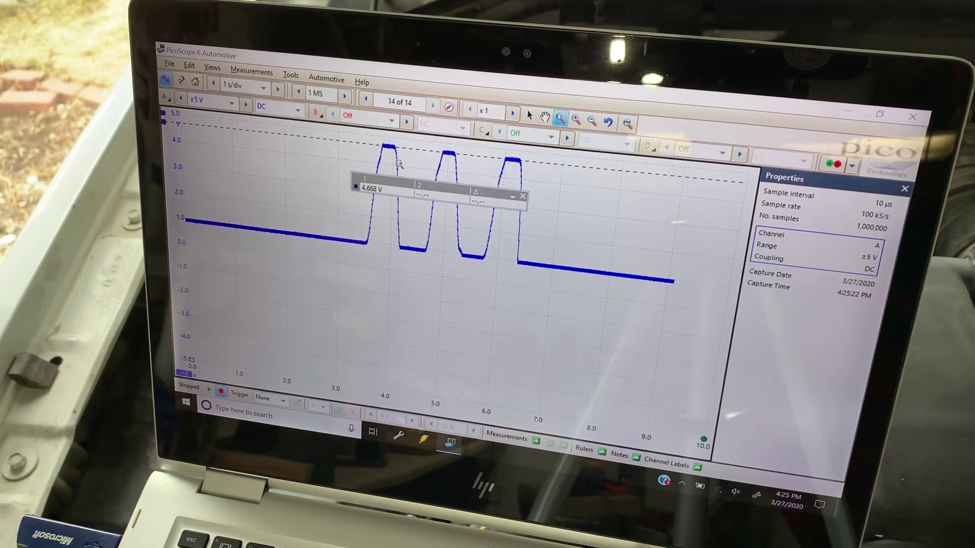